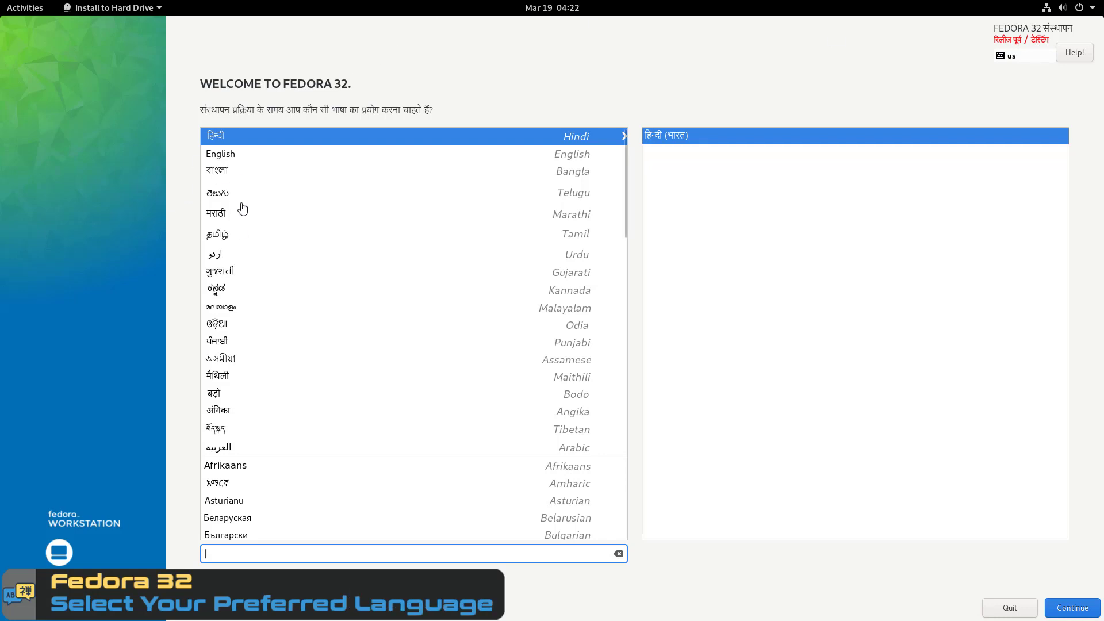
- Set the installation language to English (India) and agree to proceed with the pre-release software
{"action": "left_click", "coordinate": [219, 155]}
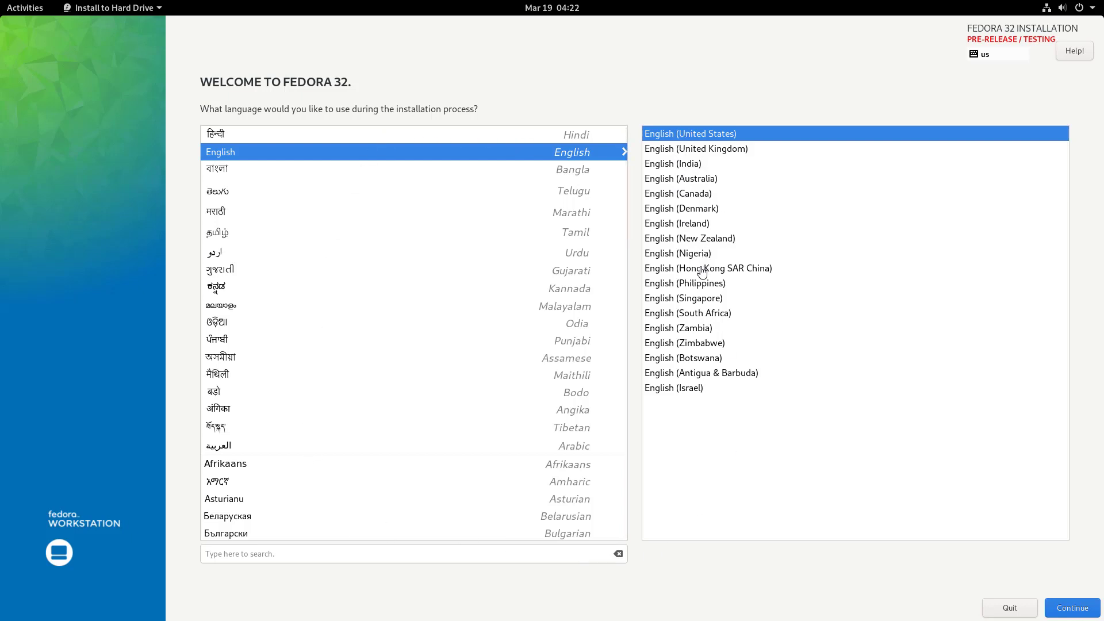
{"action": "left_click", "coordinate": [685, 165]}
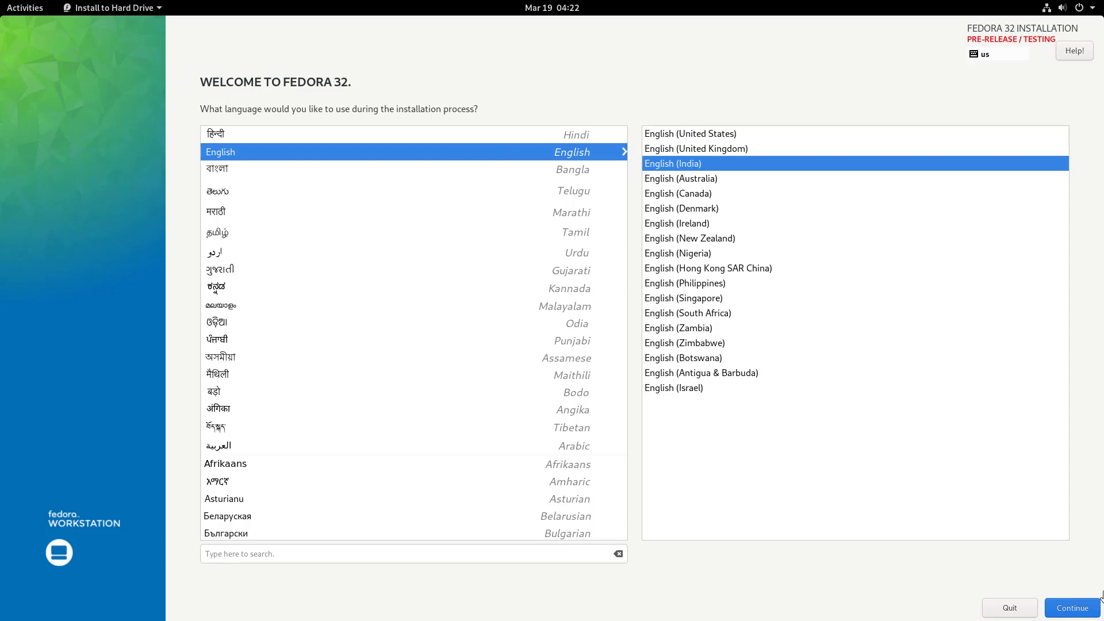
{"action": "left_click", "coordinate": [1070, 613]}
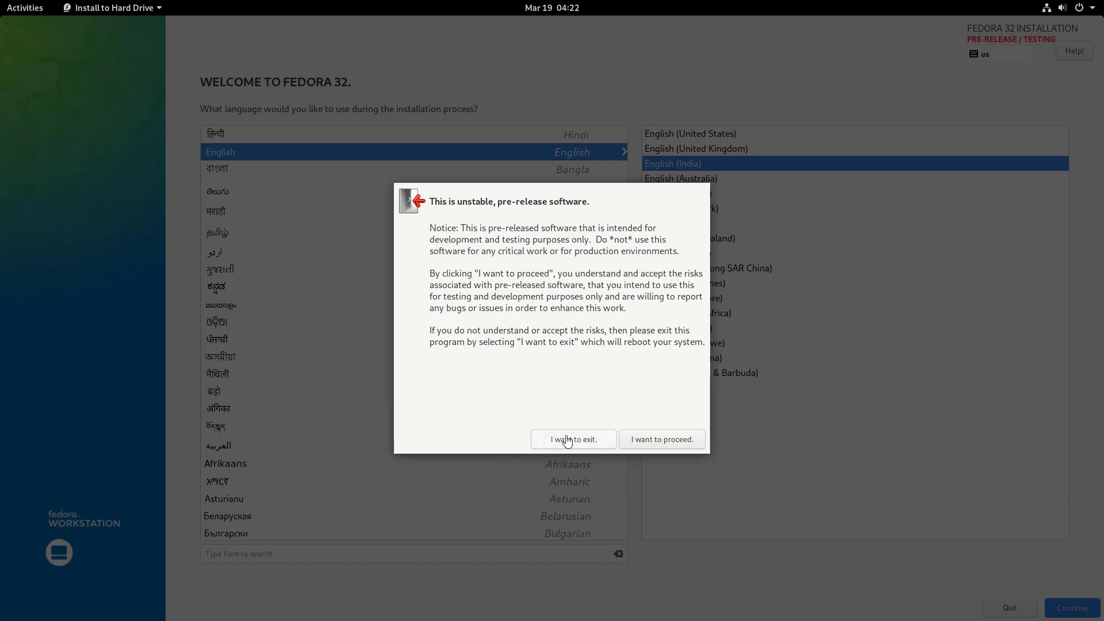
{"action": "left_click", "coordinate": [671, 450]}
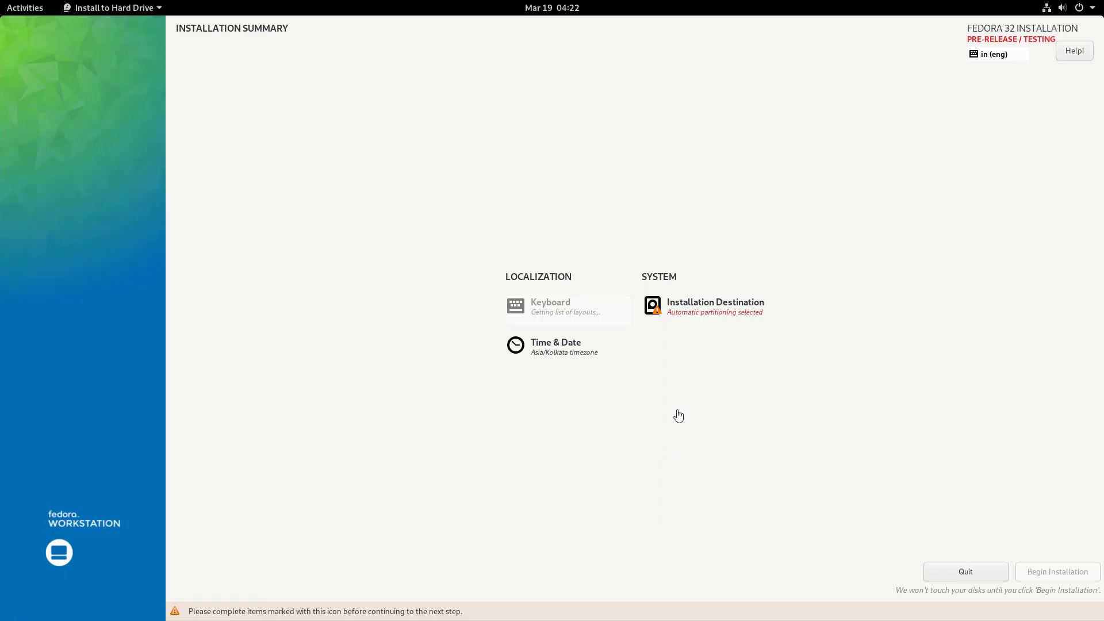
- Choose the 160 GiB VMware virtual disk (sda) as the installation destination with automatic storage configuration
{"action": "left_click", "coordinate": [678, 307]}
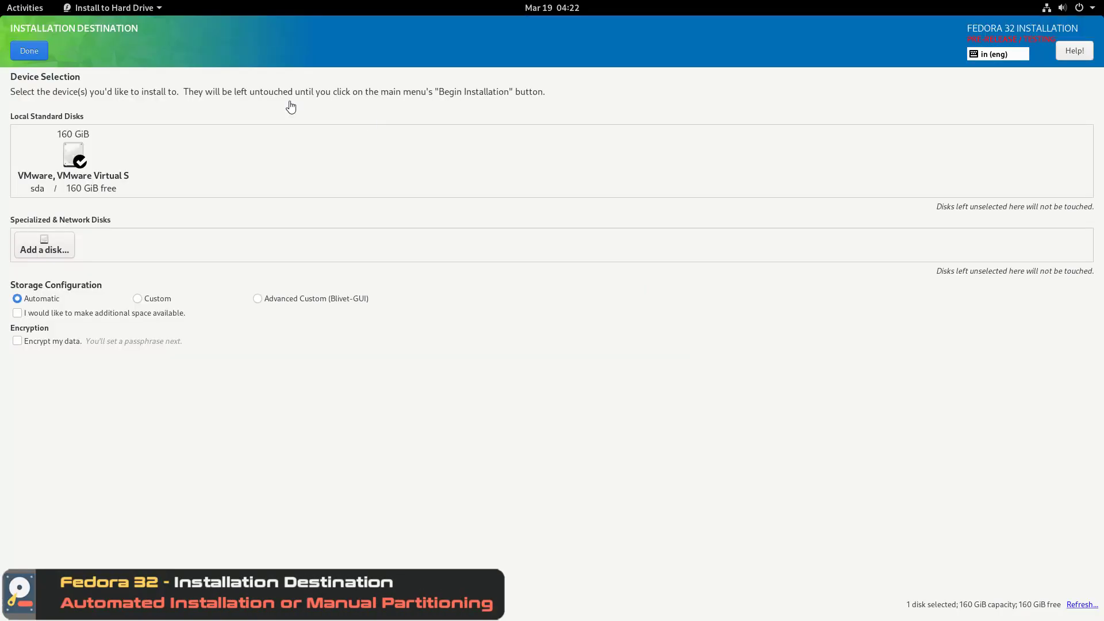
{"action": "left_click", "coordinate": [81, 163]}
{"action": "left_click", "coordinate": [78, 164]}
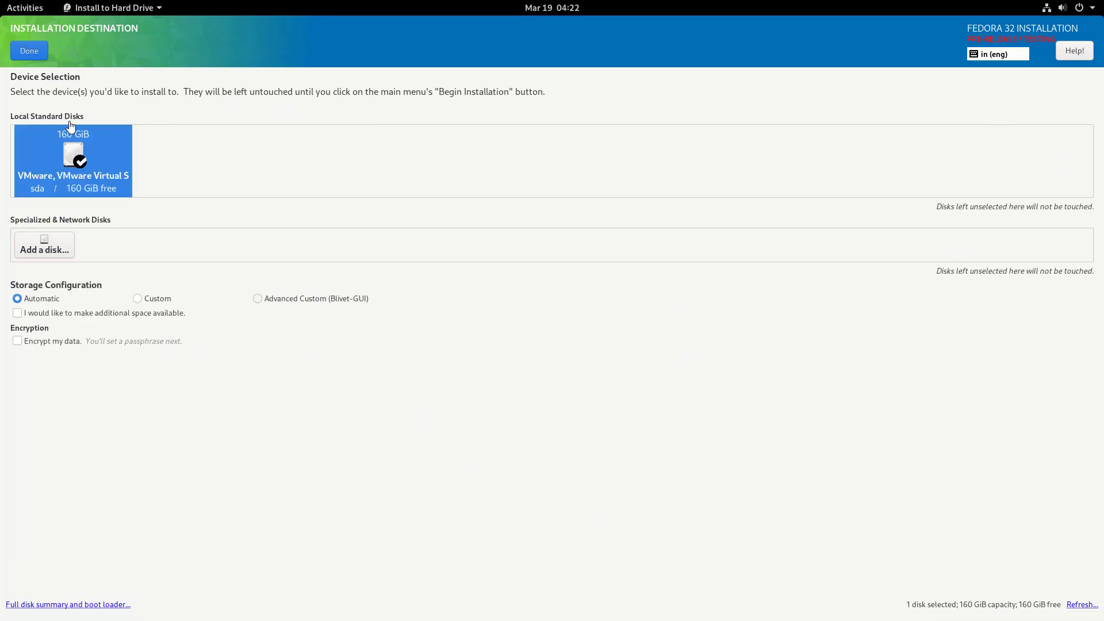
{"action": "left_click", "coordinate": [30, 51]}
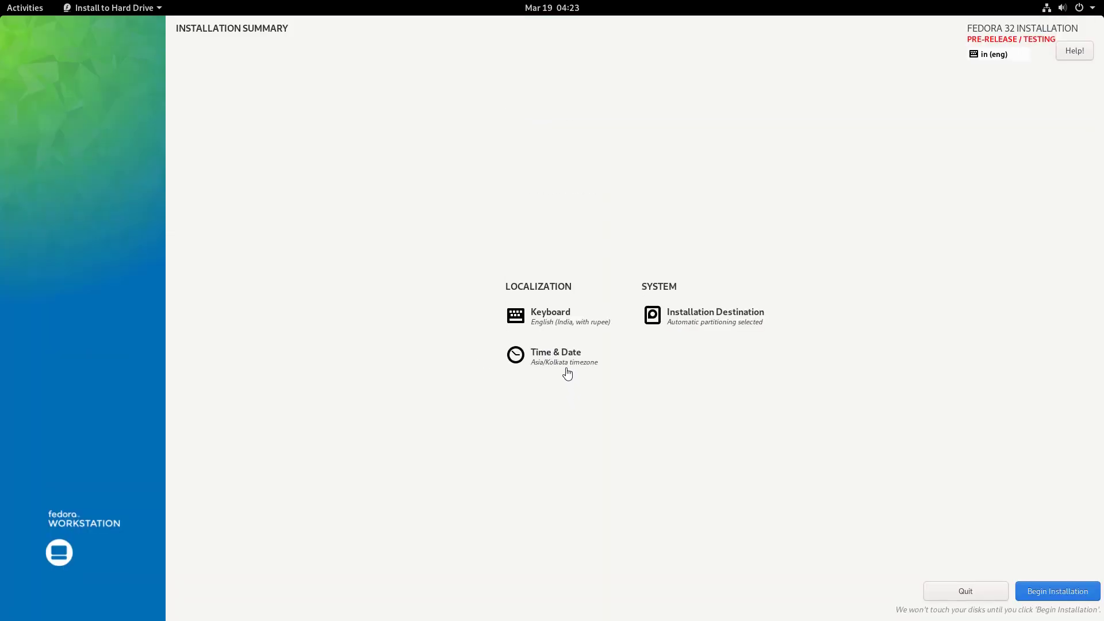
- Add the English (US) keyboard layout and remove the English (India, with rupee) layout
{"action": "left_click", "coordinate": [561, 327]}
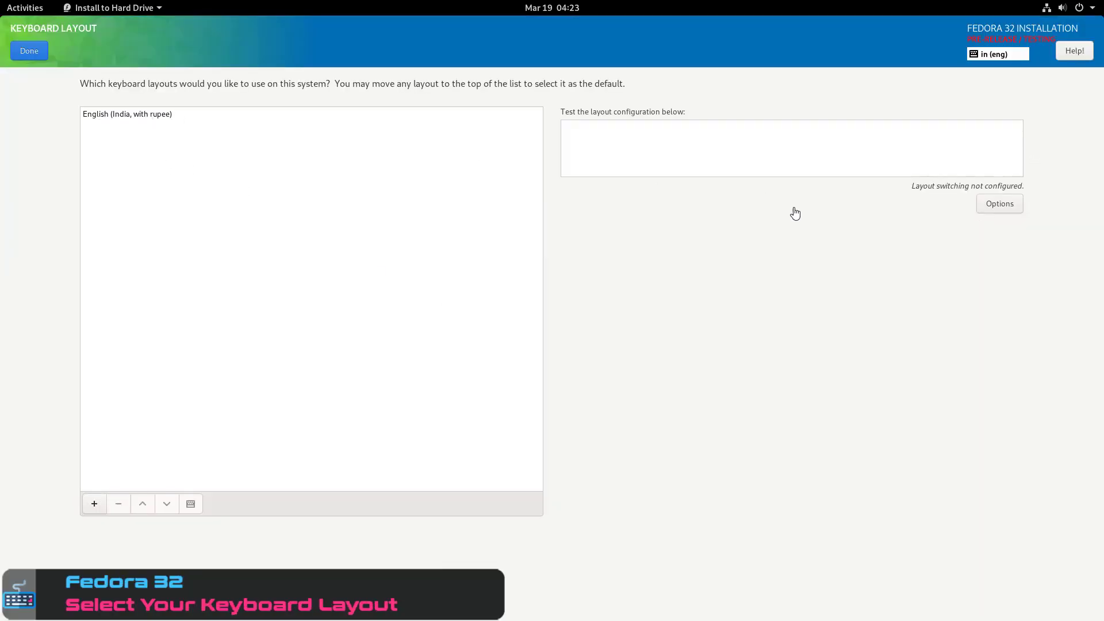
{"action": "left_click", "coordinate": [94, 504]}
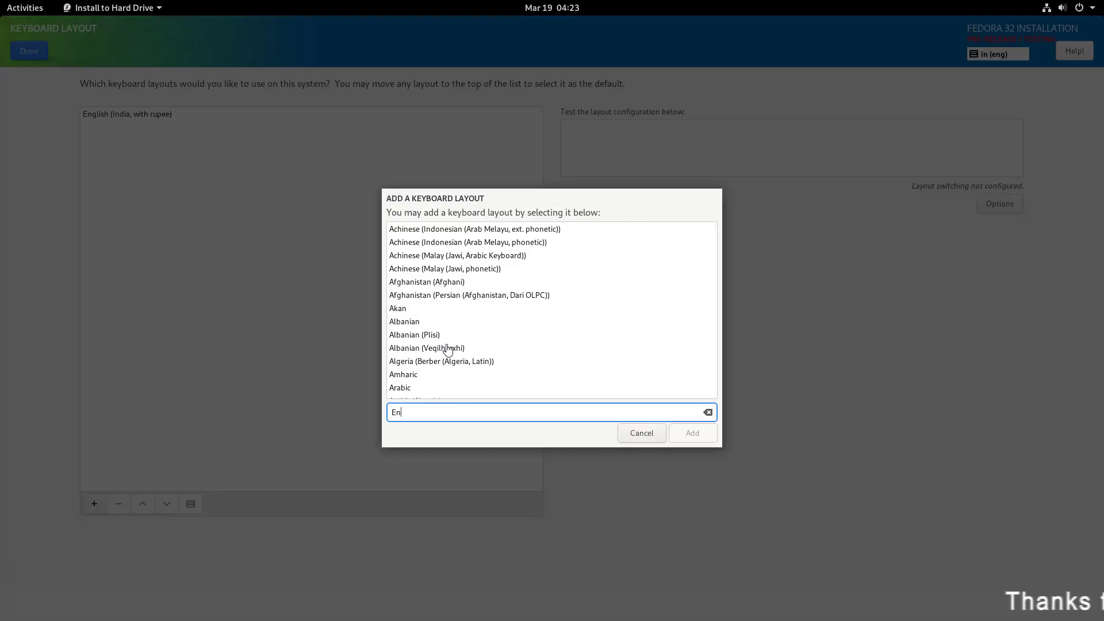
{"action": "type", "text": "English"}
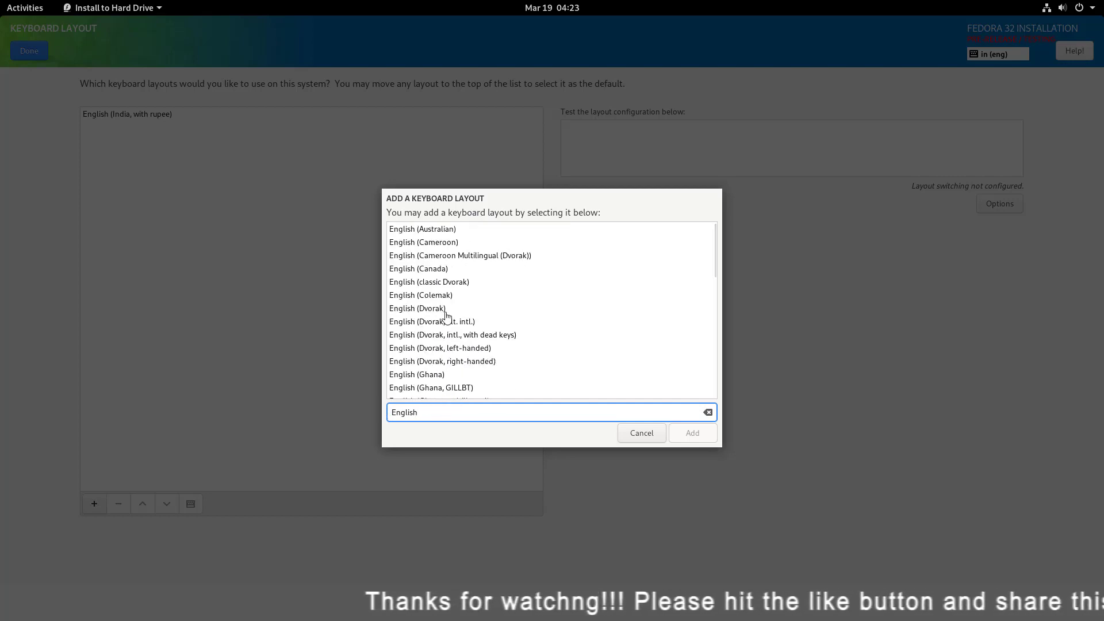
{"action": "scroll", "coordinate": [469, 300], "scroll_direction": "down", "scroll_amount": 7}
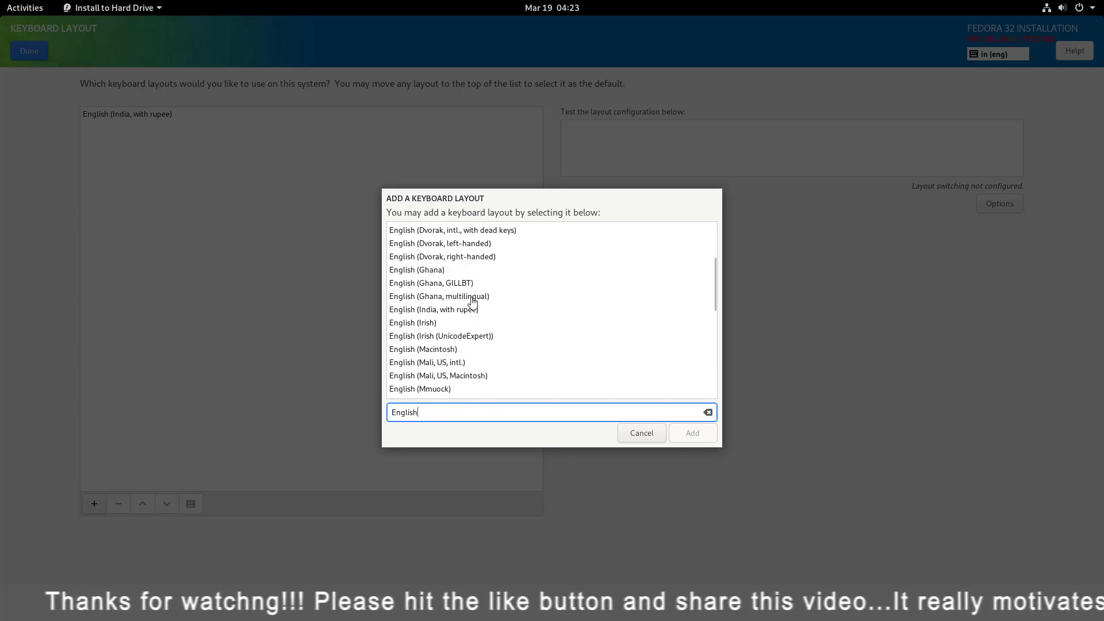
{"action": "scroll", "coordinate": [472, 302], "scroll_direction": "down", "scroll_amount": 5}
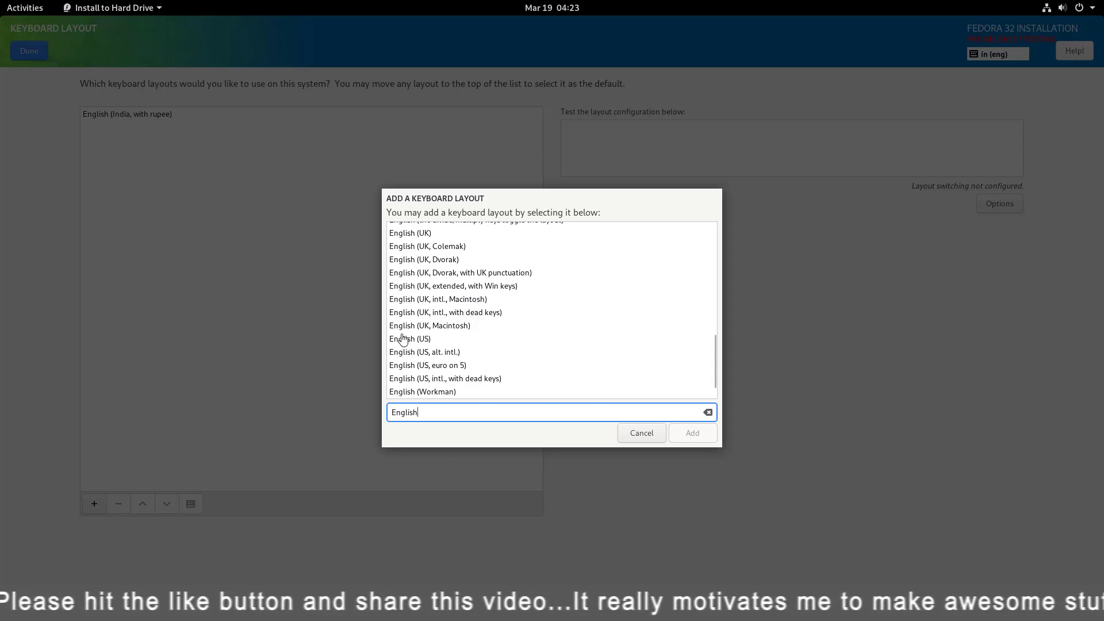
{"action": "left_click", "coordinate": [402, 339]}
{"action": "left_click", "coordinate": [687, 435]}
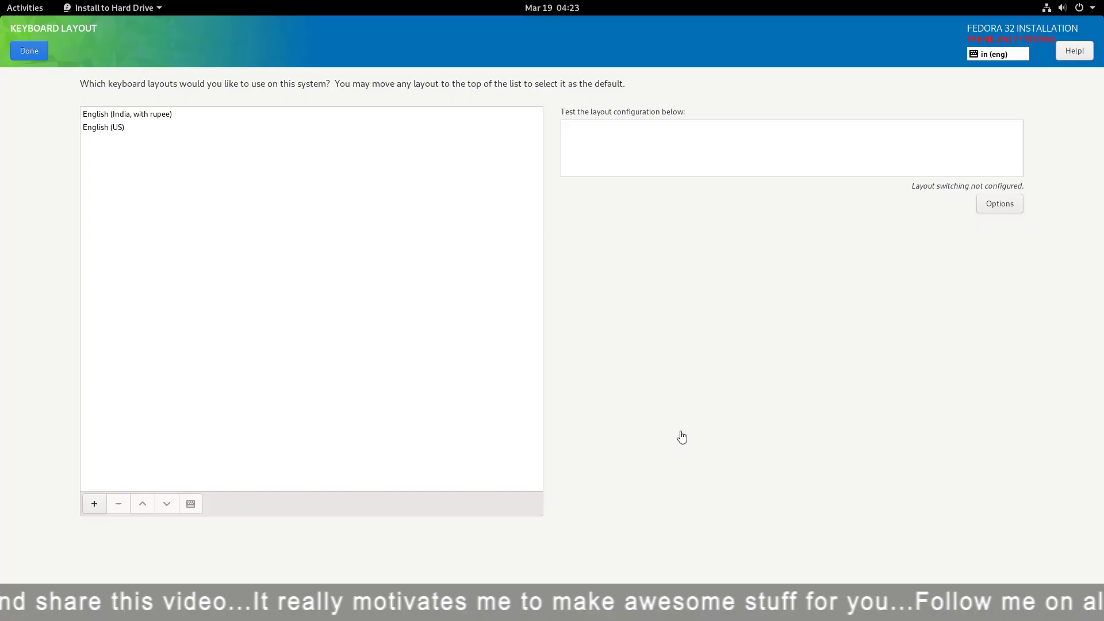
{"action": "left_click", "coordinate": [117, 114]}
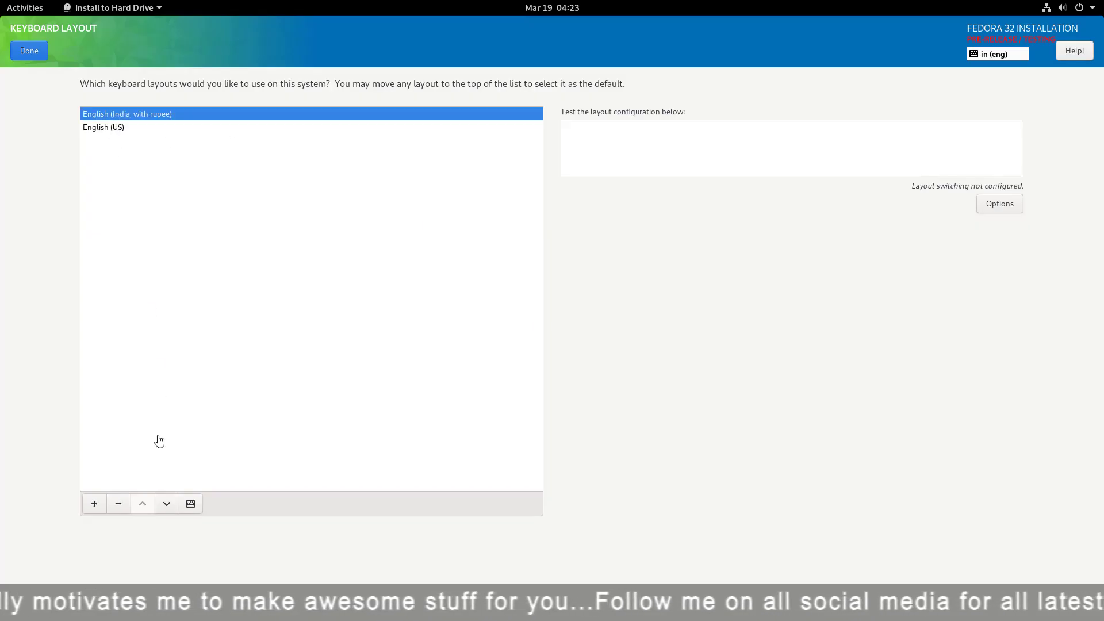
{"action": "left_click", "coordinate": [117, 504]}
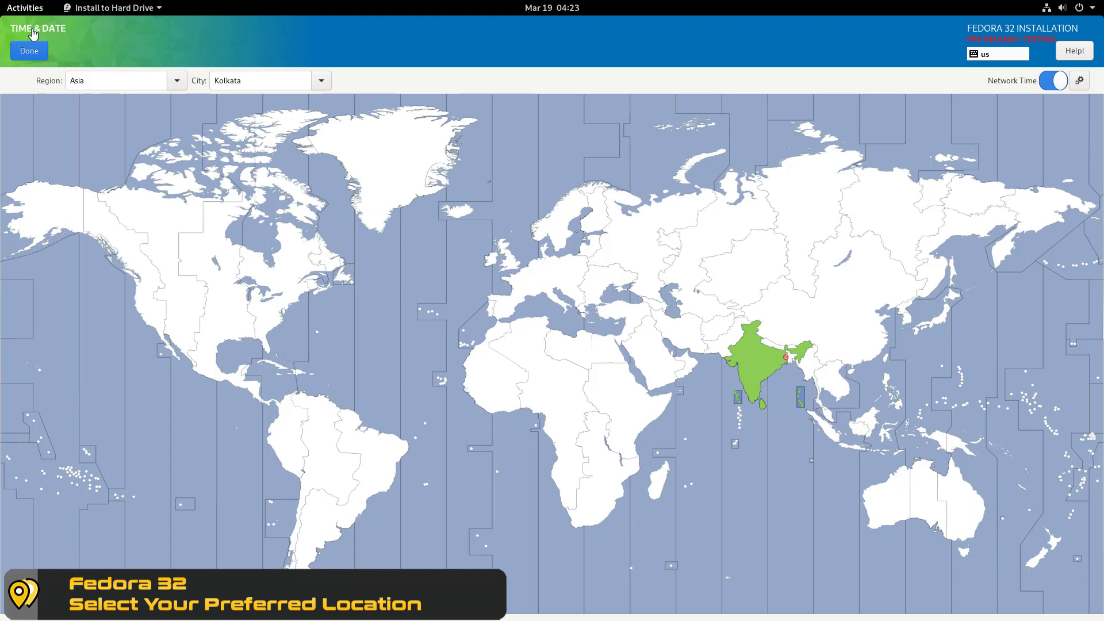
- Accept the Asia/Kolkata timezone and run the Fedora installation through to its finish
{"action": "left_click", "coordinate": [29, 56]}
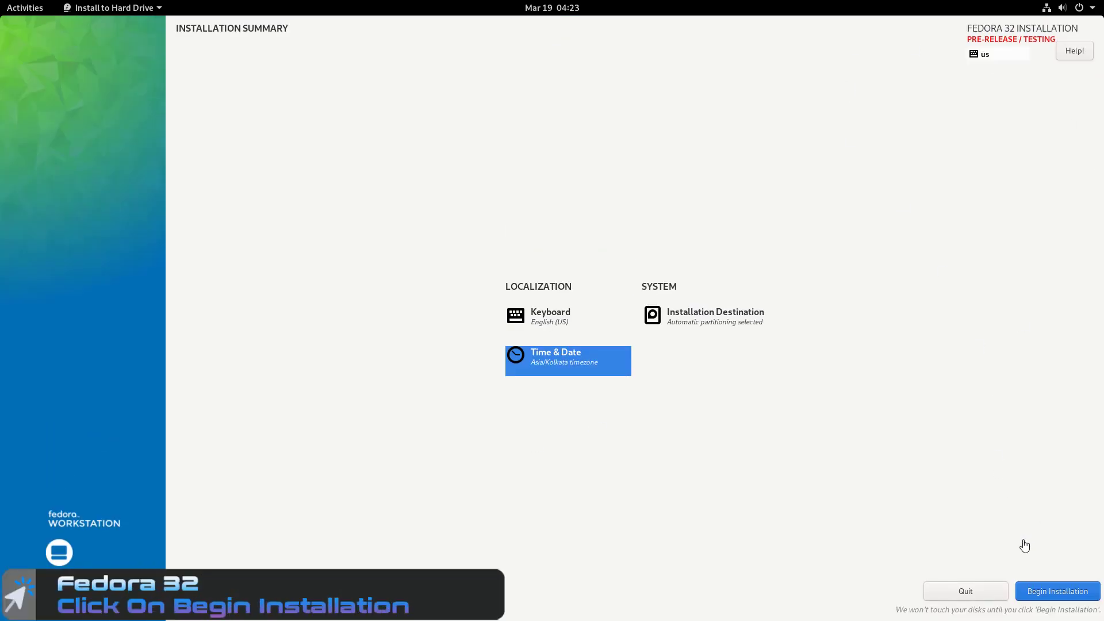
{"action": "left_click", "coordinate": [1054, 592]}
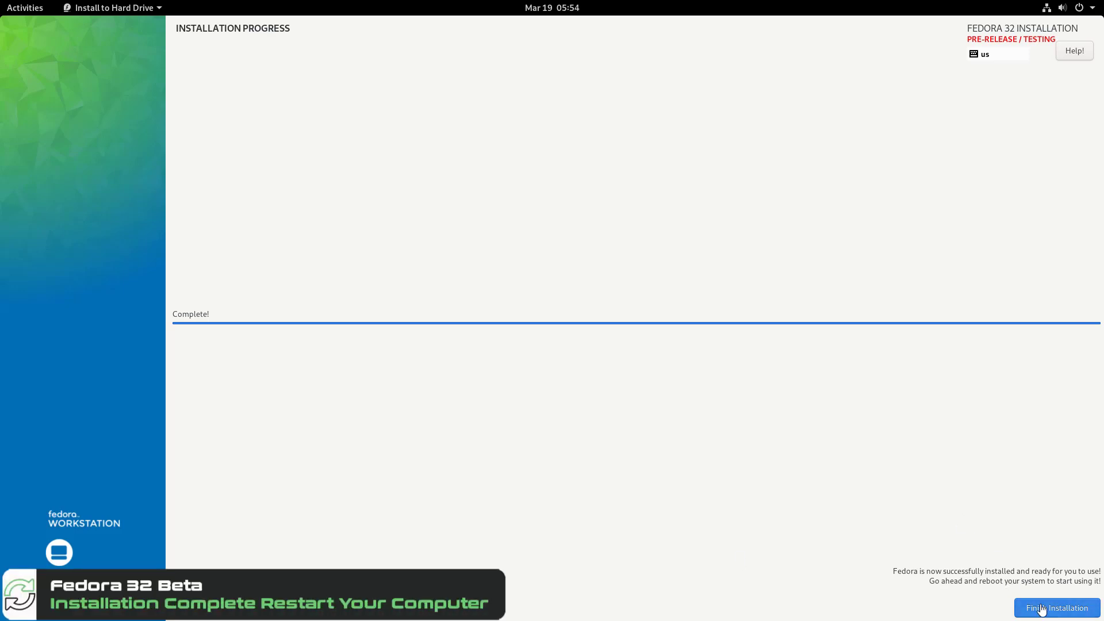
{"action": "left_click", "coordinate": [1042, 610]}
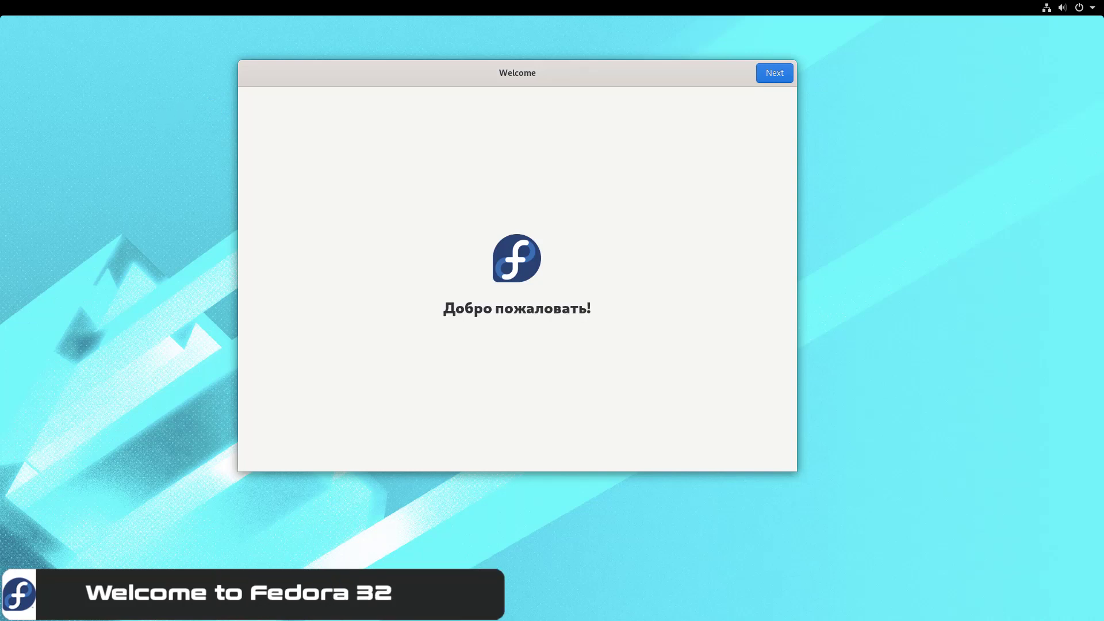
- Turn off Location Services and Automatic Problem Reporting in the initial setup, and skip connecting online accounts
{"action": "left_click", "coordinate": [771, 77]}
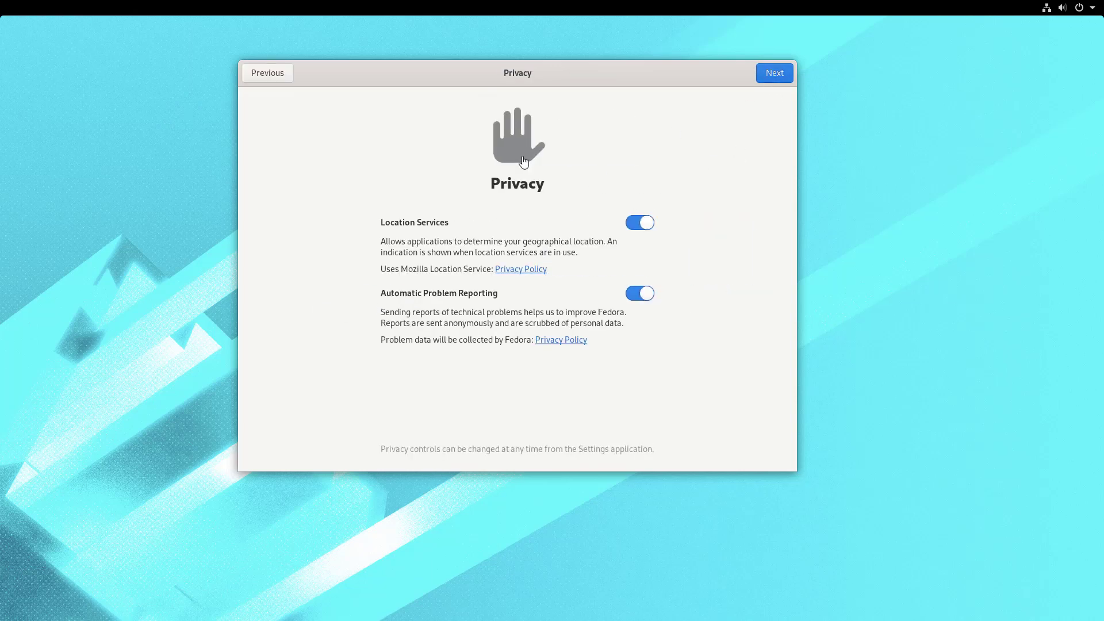
{"action": "left_click", "coordinate": [638, 224]}
{"action": "left_click", "coordinate": [640, 294]}
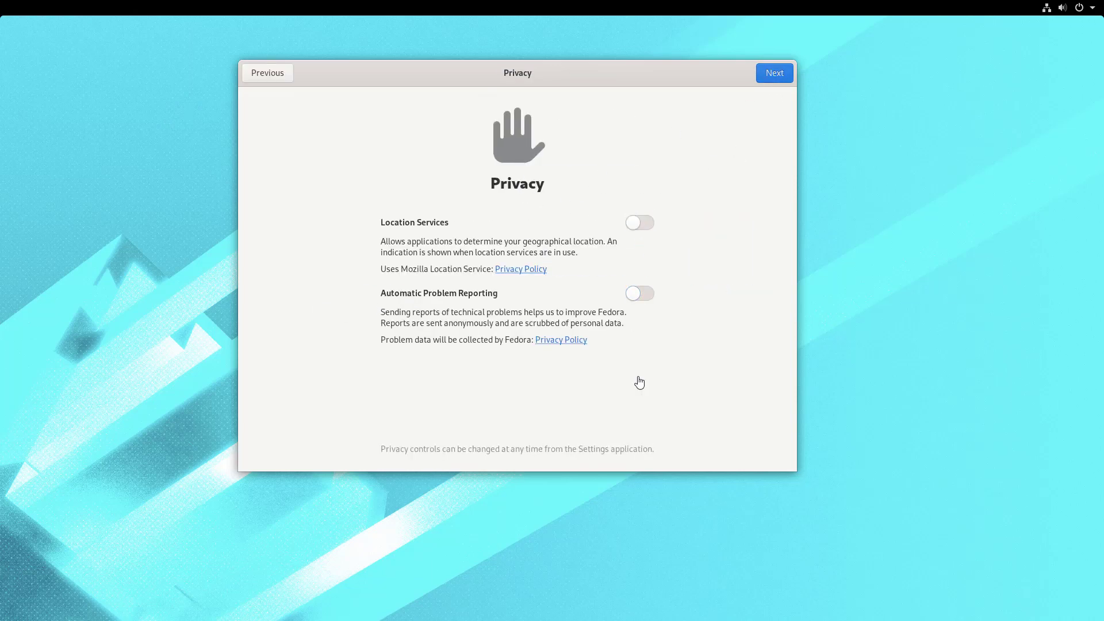
{"action": "left_click", "coordinate": [771, 86]}
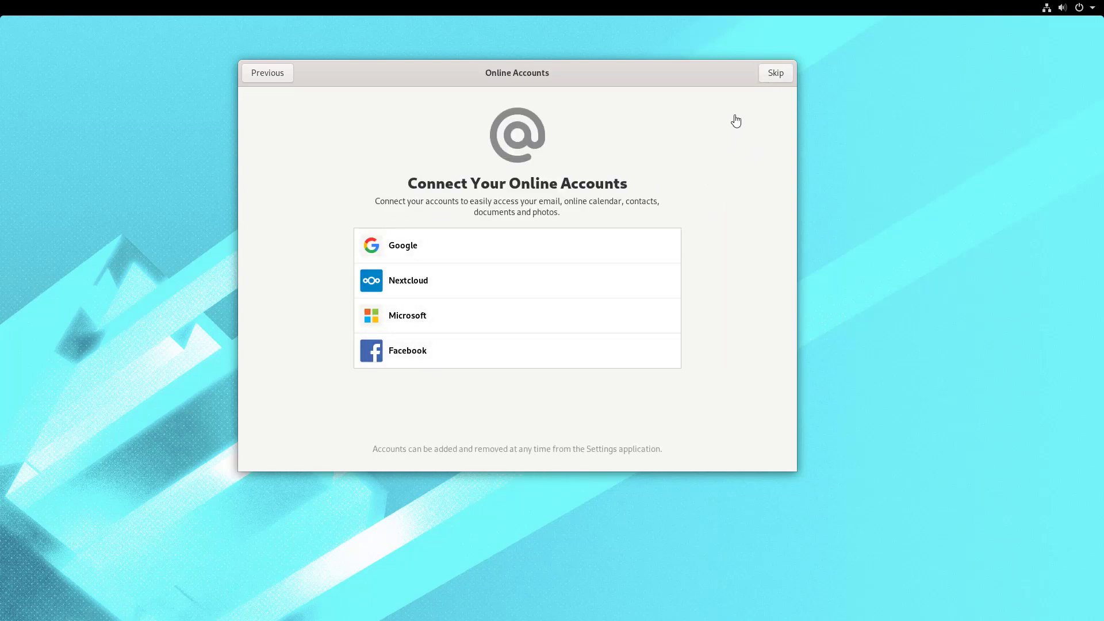
{"action": "left_click", "coordinate": [768, 79]}
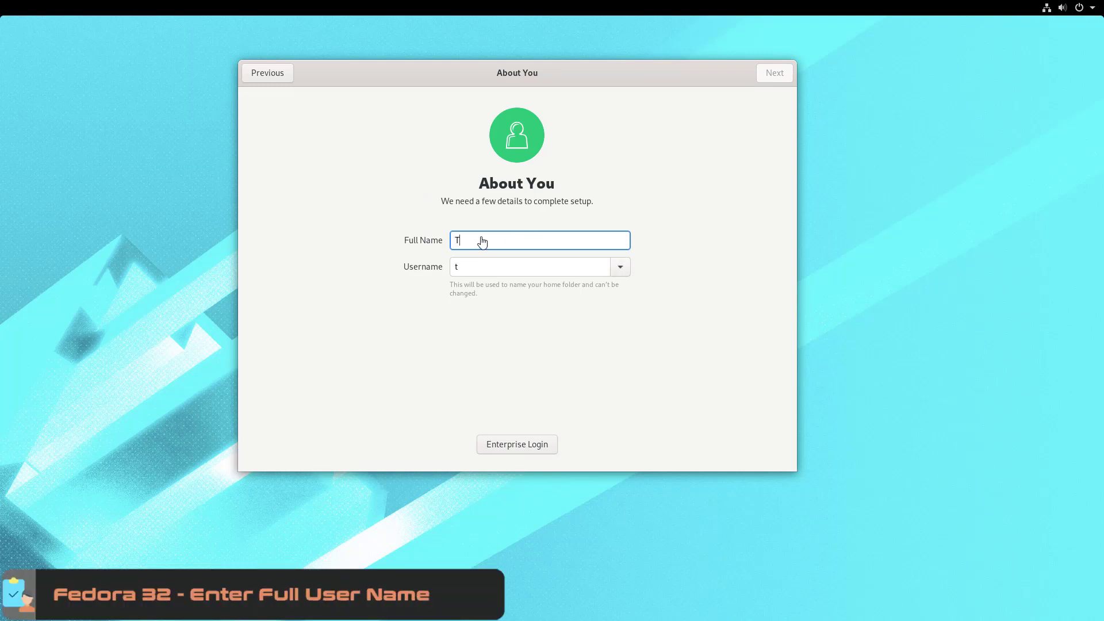
- Enter the account's full name, keep the suggested username, and set and confirm the account password
{"action": "type", "text": "TECH DHEE"}
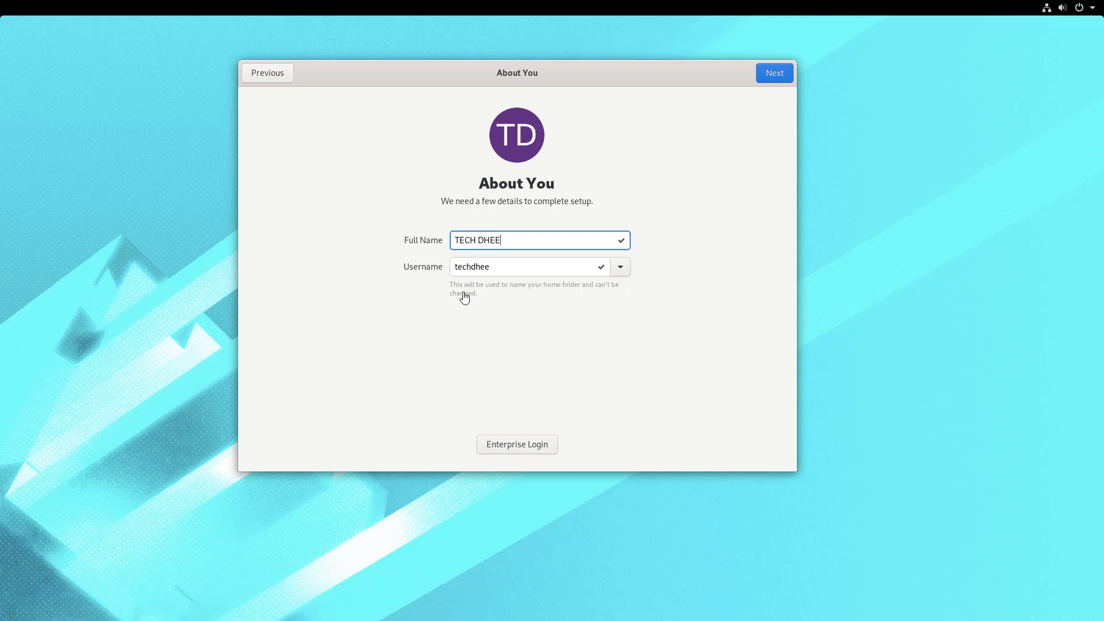
{"action": "key", "text": "Tab"}
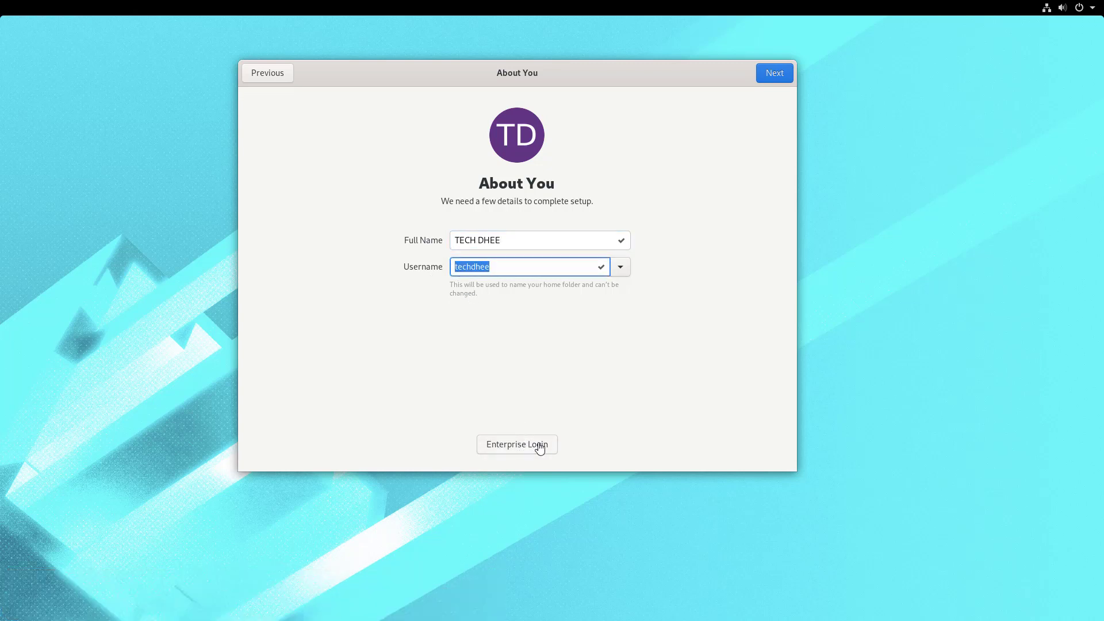
{"action": "left_click", "coordinate": [776, 76]}
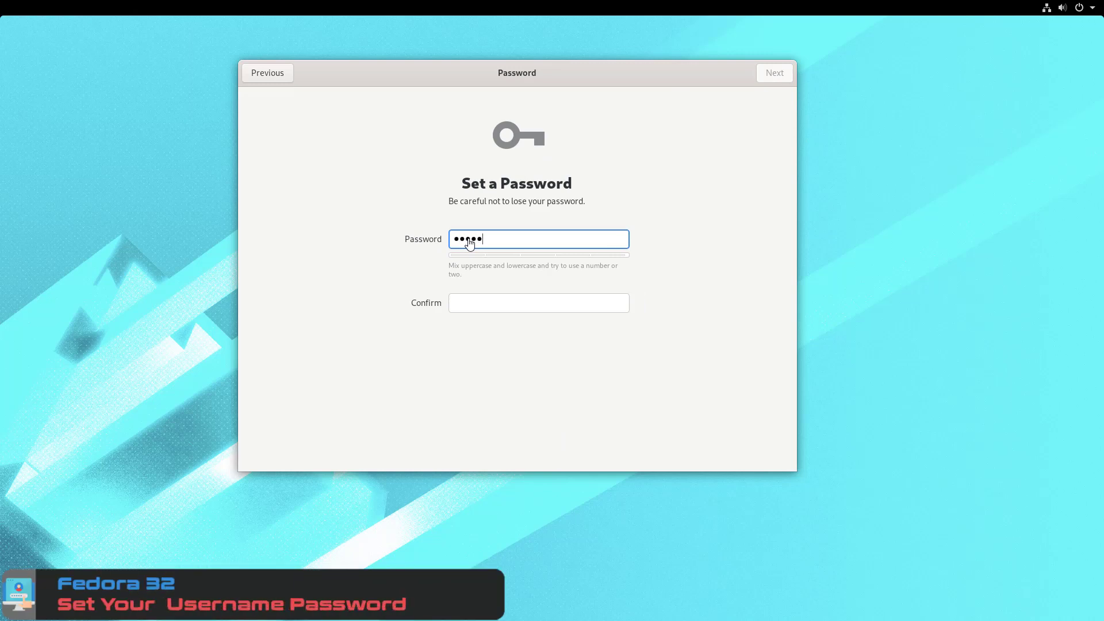
{"action": "key", "text": "Tab"}
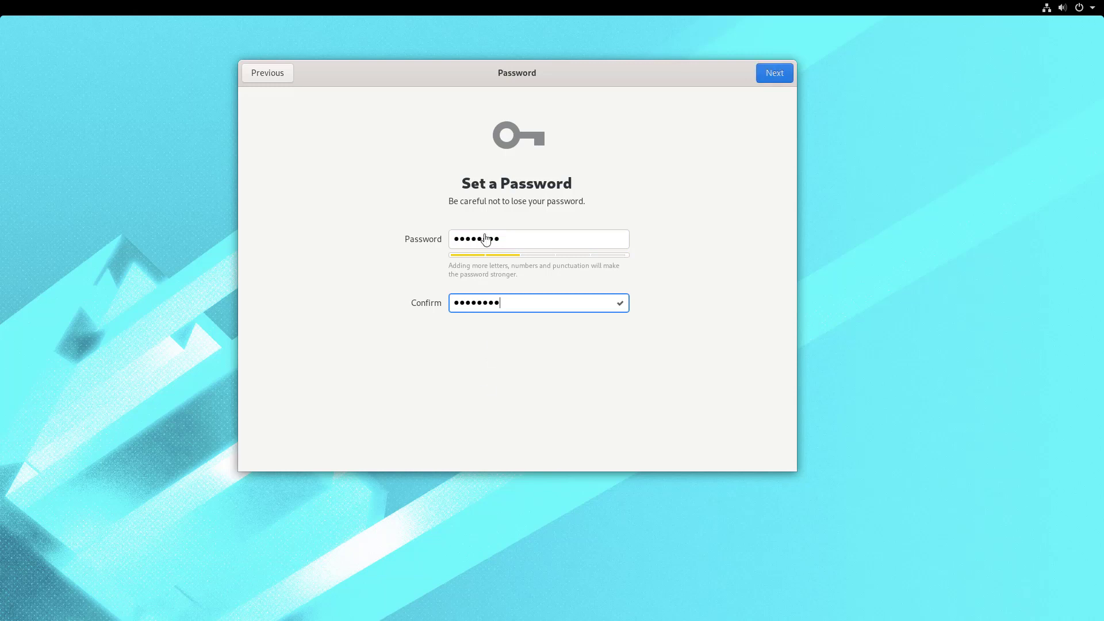
{"action": "left_click", "coordinate": [782, 72]}
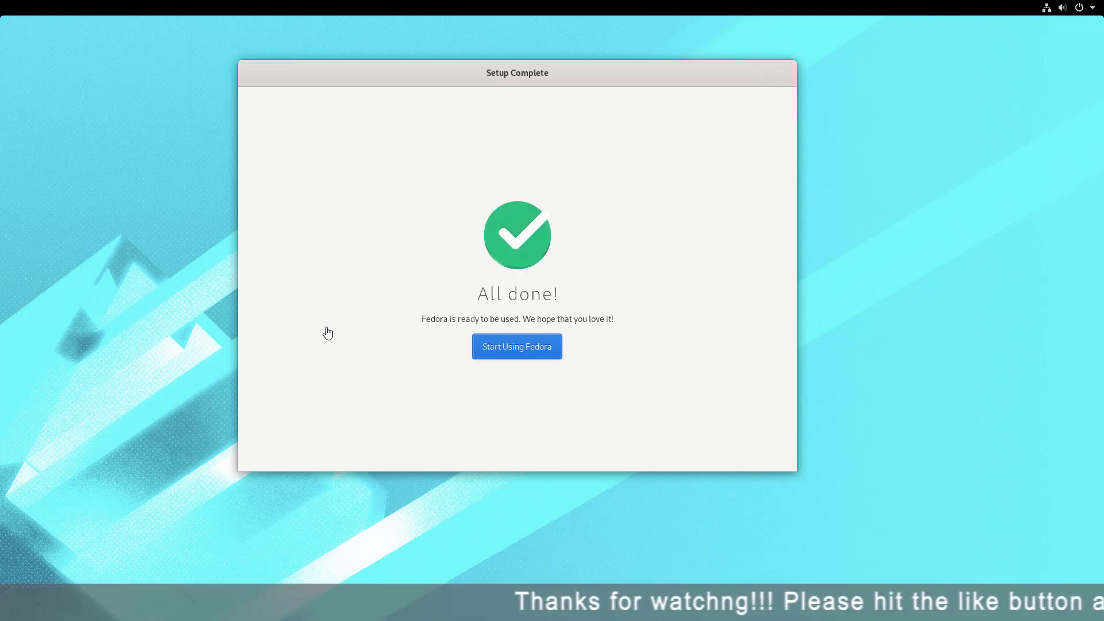
- Start using Fedora from the completed setup and close the Getting Started help window
{"action": "left_click", "coordinate": [518, 351]}
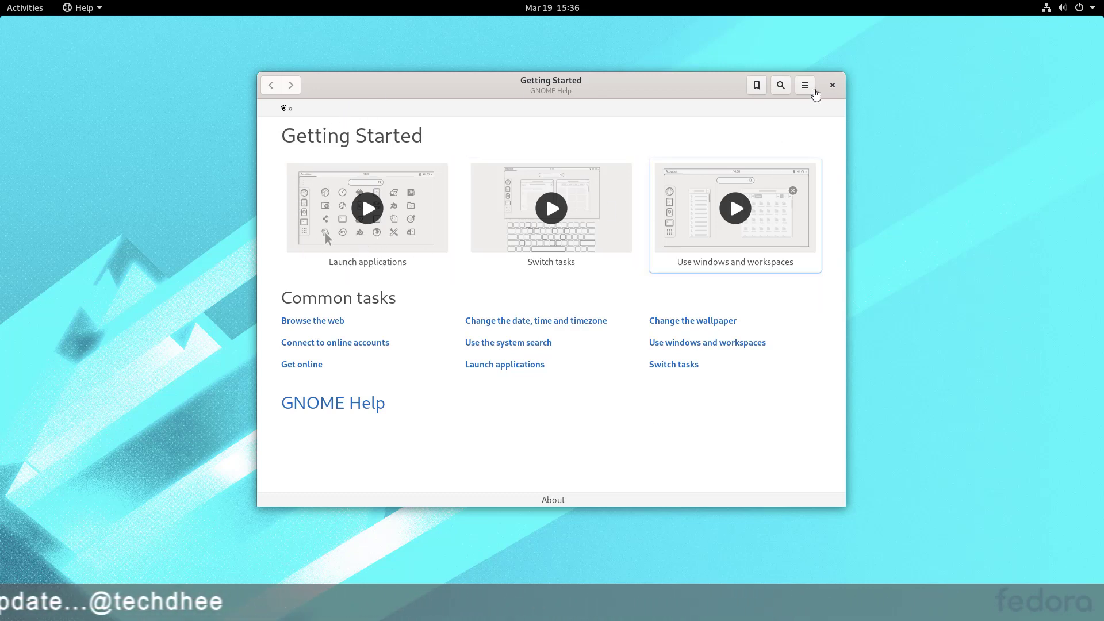
{"action": "left_click", "coordinate": [832, 87]}
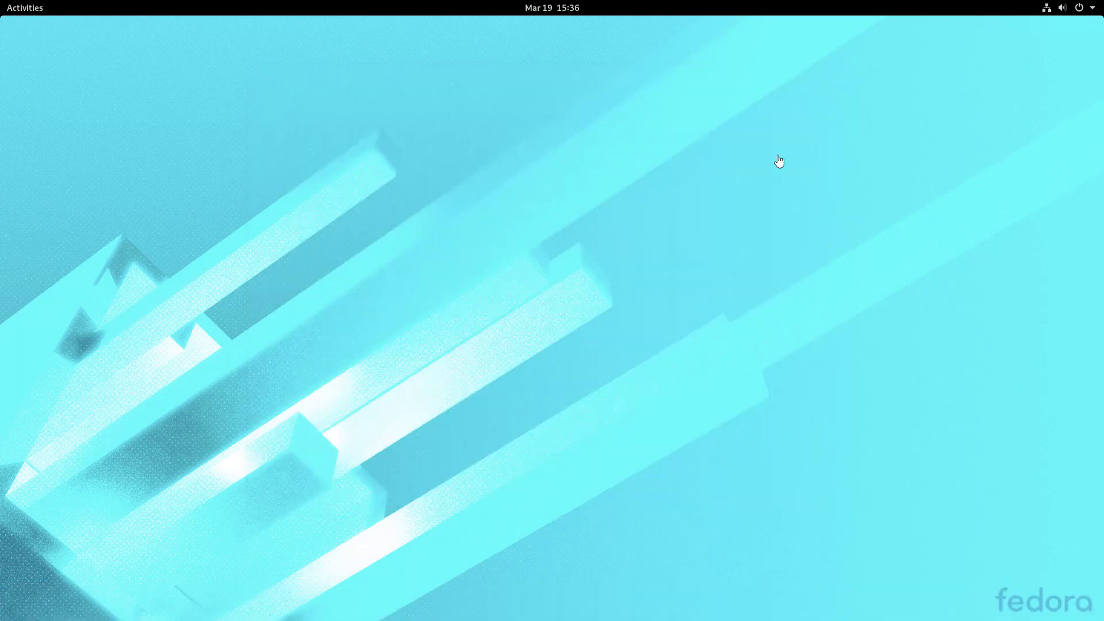
- Search the system for "about", examine the About page with the hardware and OS details, and close it
{"action": "left_click", "coordinate": [14, 11]}
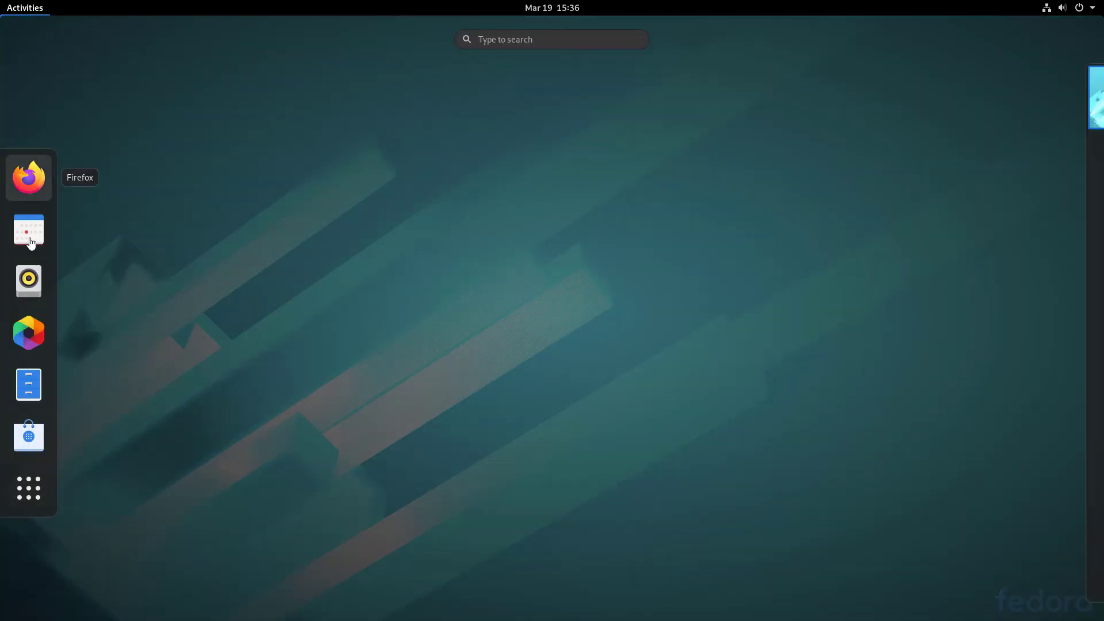
{"action": "left_click", "coordinate": [573, 41]}
{"action": "type", "text": "about"}
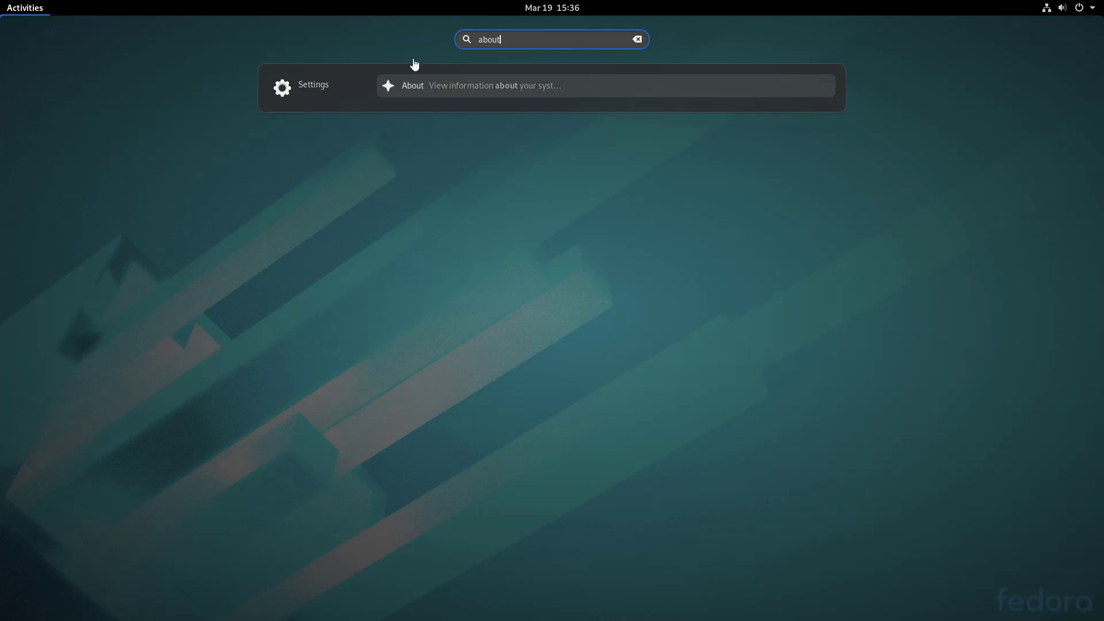
{"action": "left_click", "coordinate": [414, 85]}
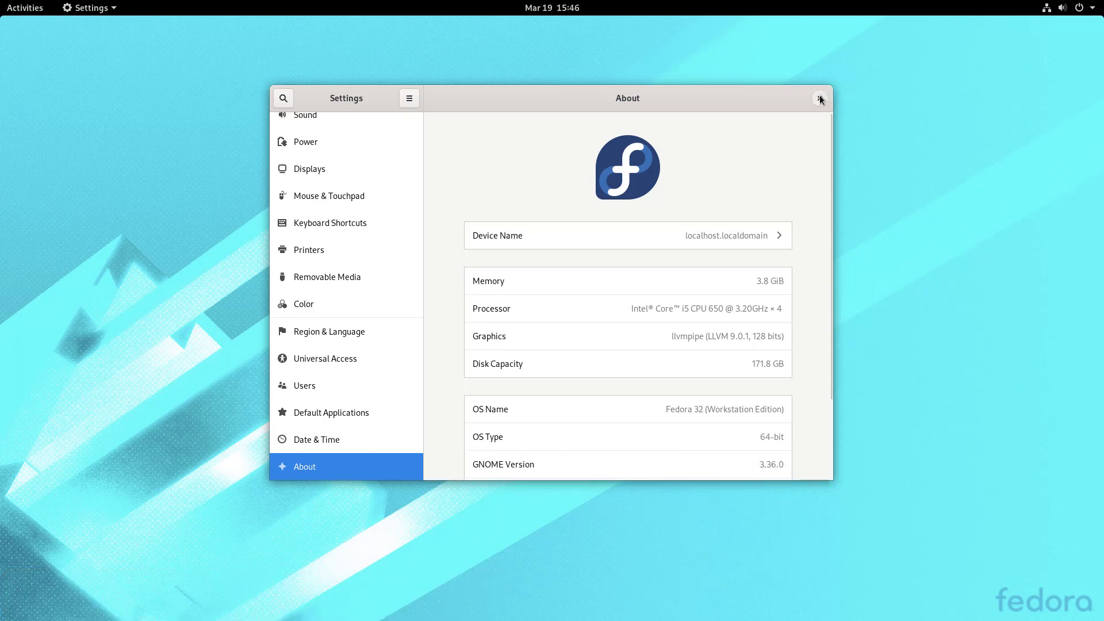
{"action": "left_click", "coordinate": [820, 98]}
- Power off the system and confirm the shutdown
{"action": "left_click", "coordinate": [1094, 8]}
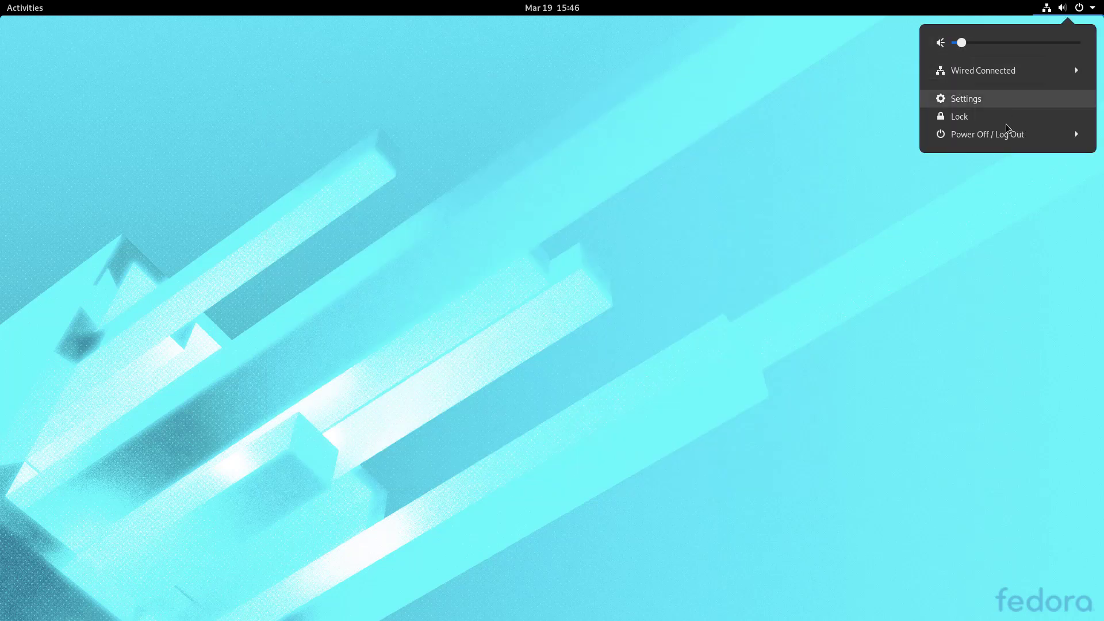
{"action": "left_click", "coordinate": [996, 136]}
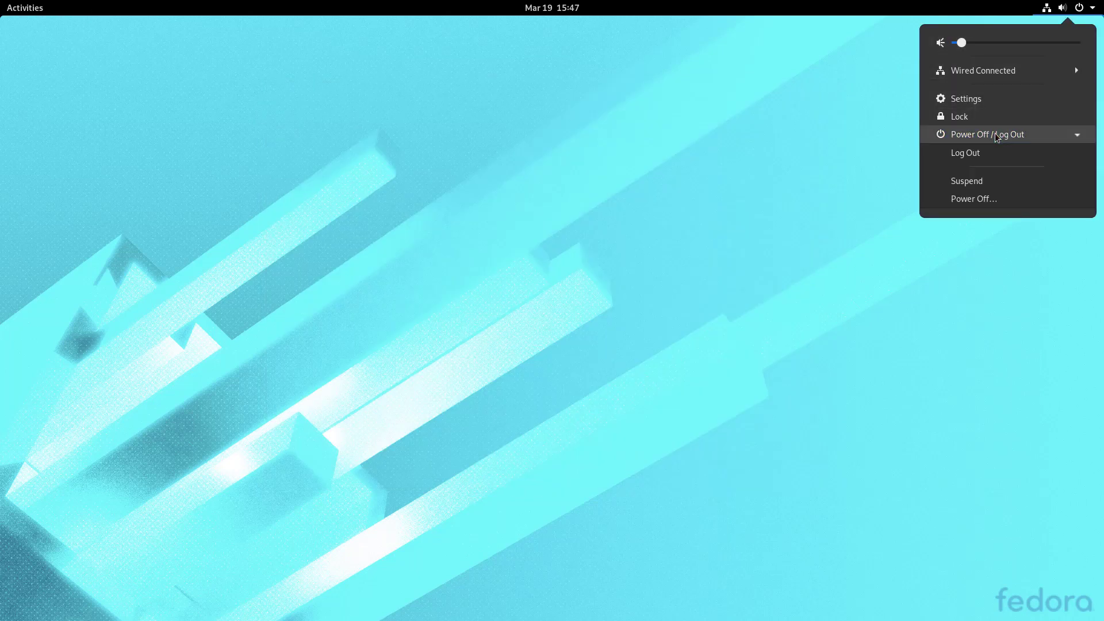
{"action": "left_click", "coordinate": [959, 203]}
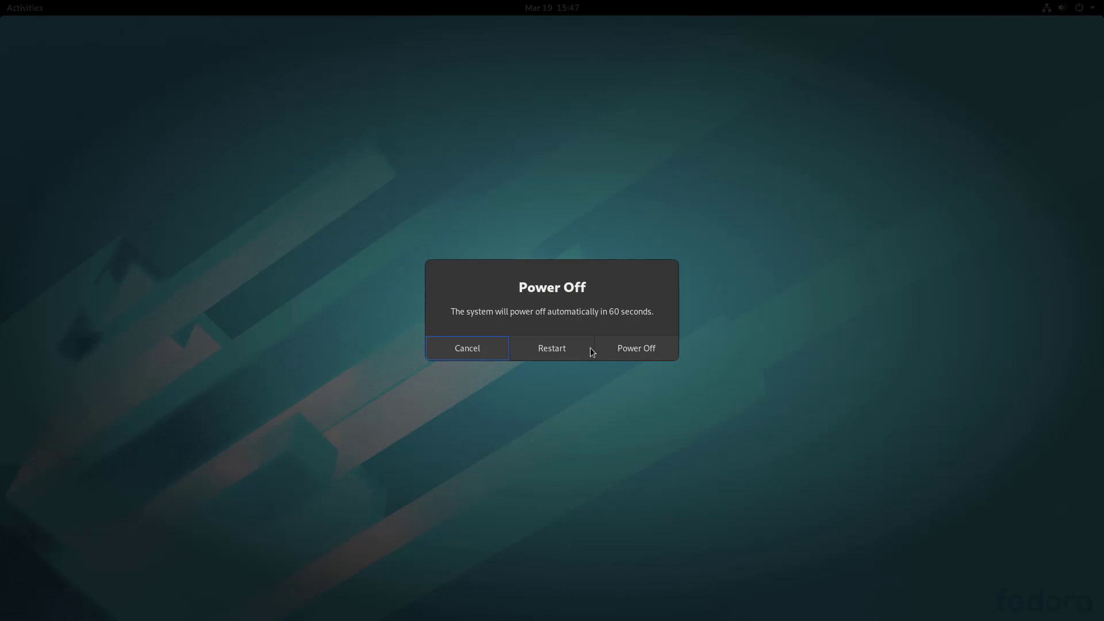
{"action": "left_click", "coordinate": [619, 351]}
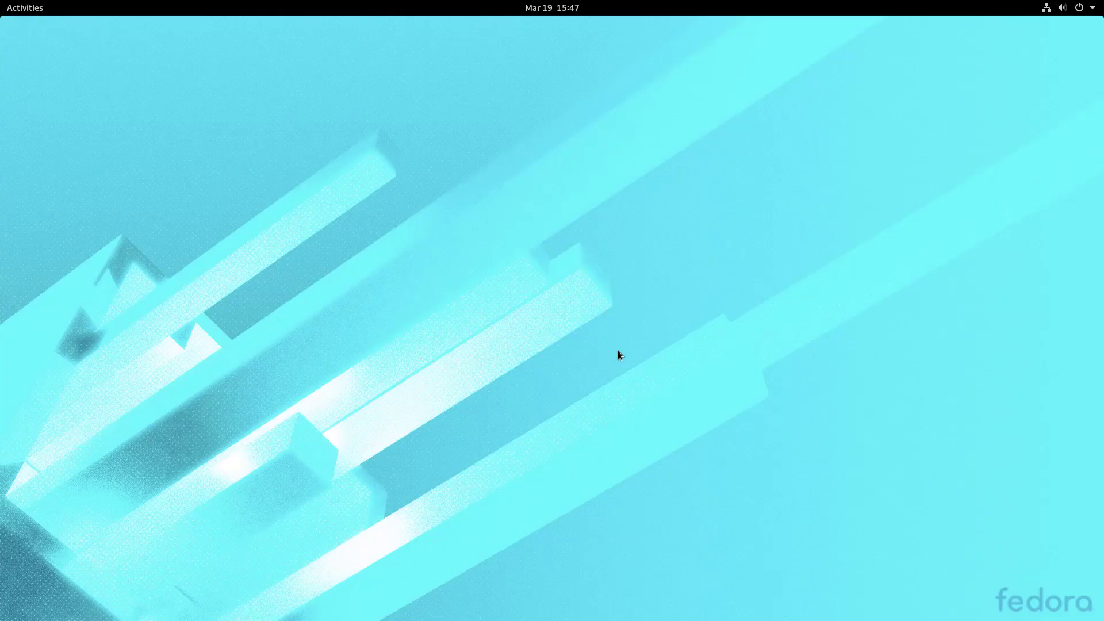